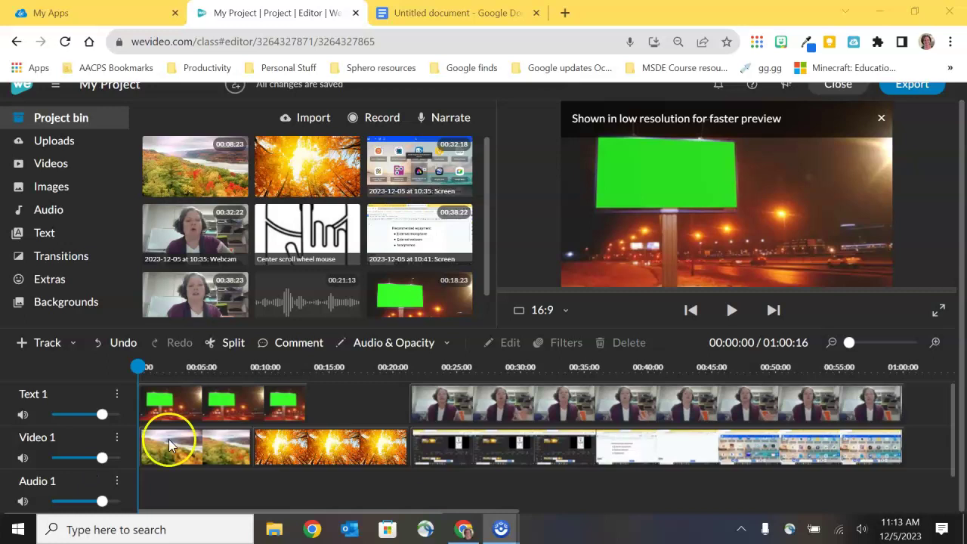
- Open the webcam clip's Transform settings, remove its animation, and scale it to 1.02 centred
click(626, 403)
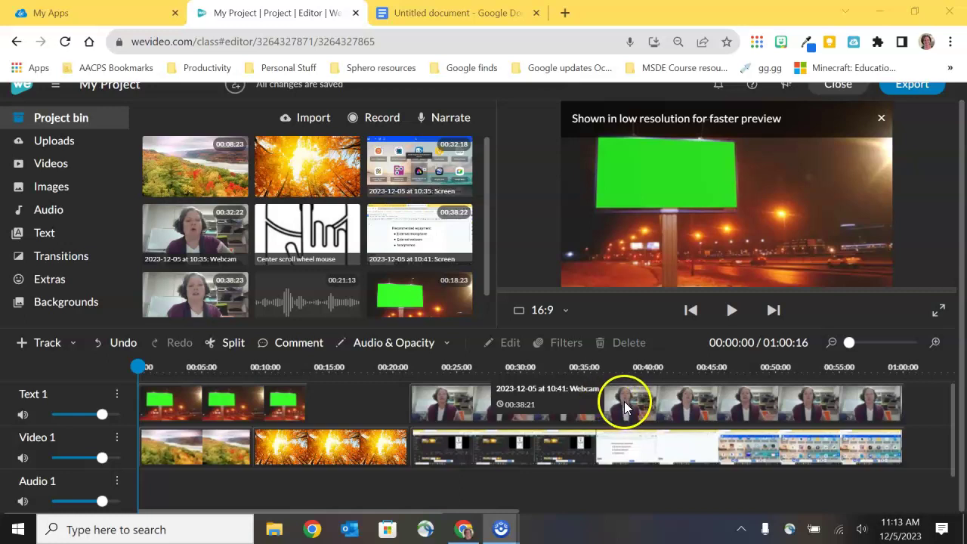
double_click(624, 406)
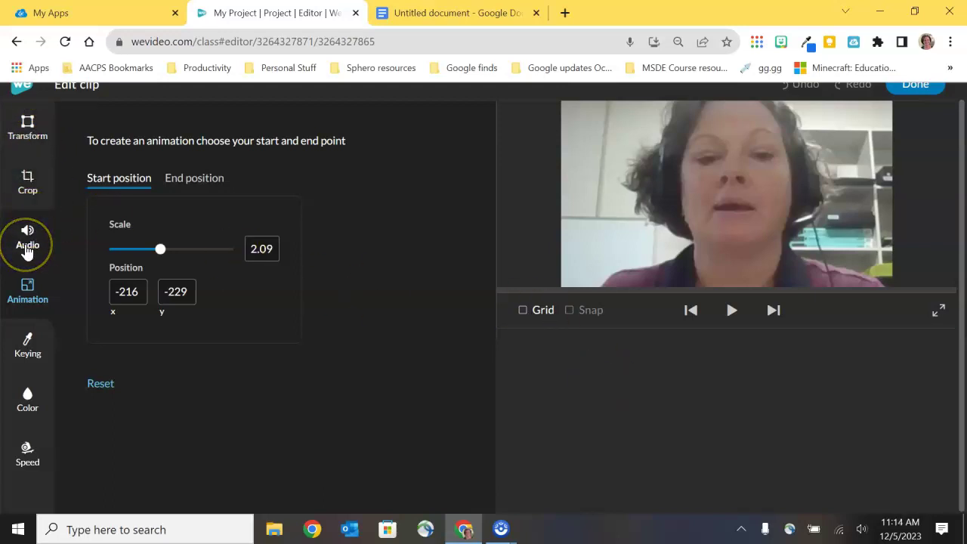
click(27, 127)
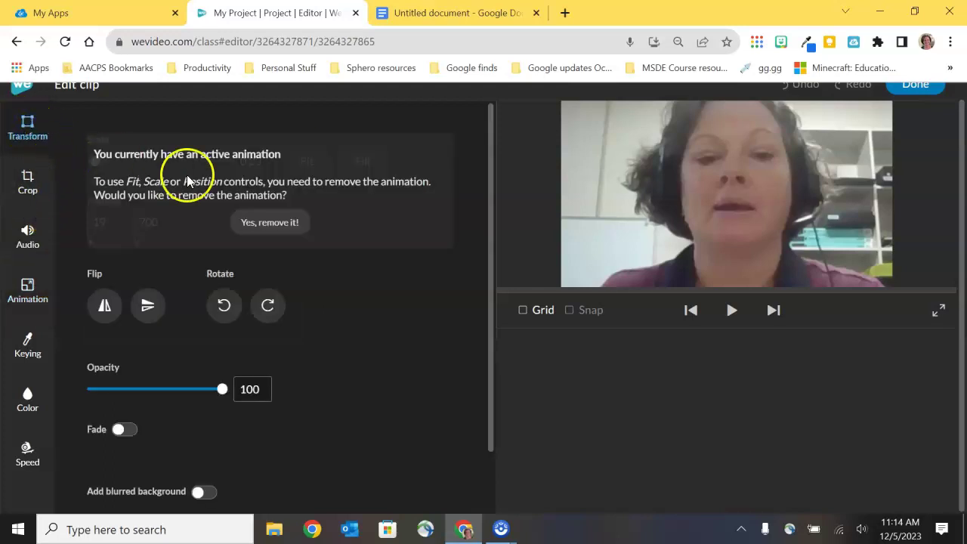
click(282, 222)
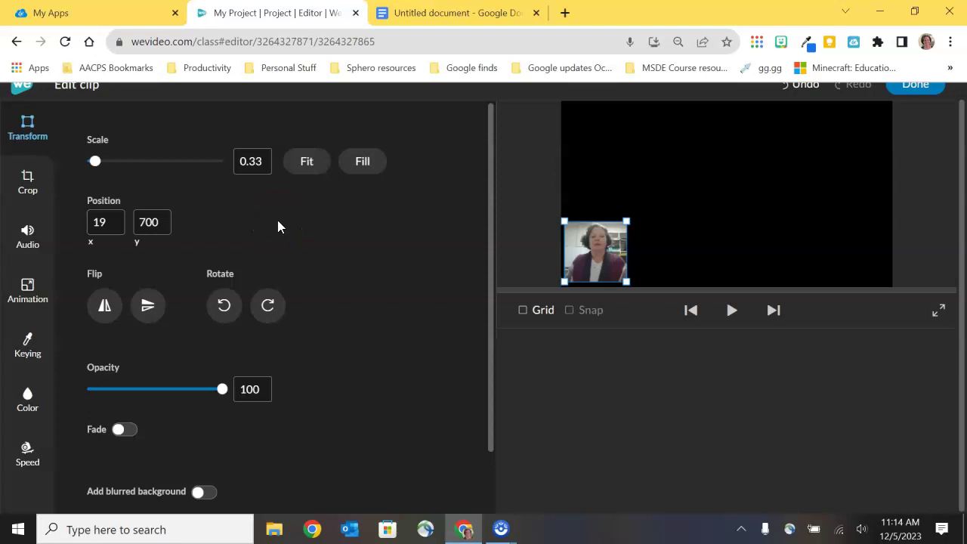
mouse_move(91, 163)
click(122, 172)
- Fit the webcam clip, set its scale to 0.3, and move it to the top-right corner (1569, 22)
drag(97, 162, 140, 161)
click(307, 170)
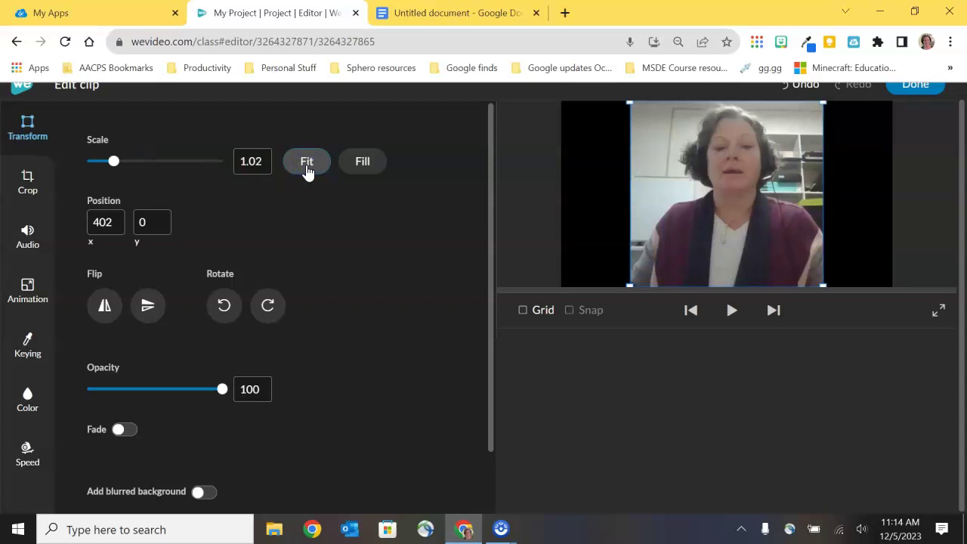
click(264, 161)
drag(263, 162, 215, 166)
key(BackSpace)
text(0.3)
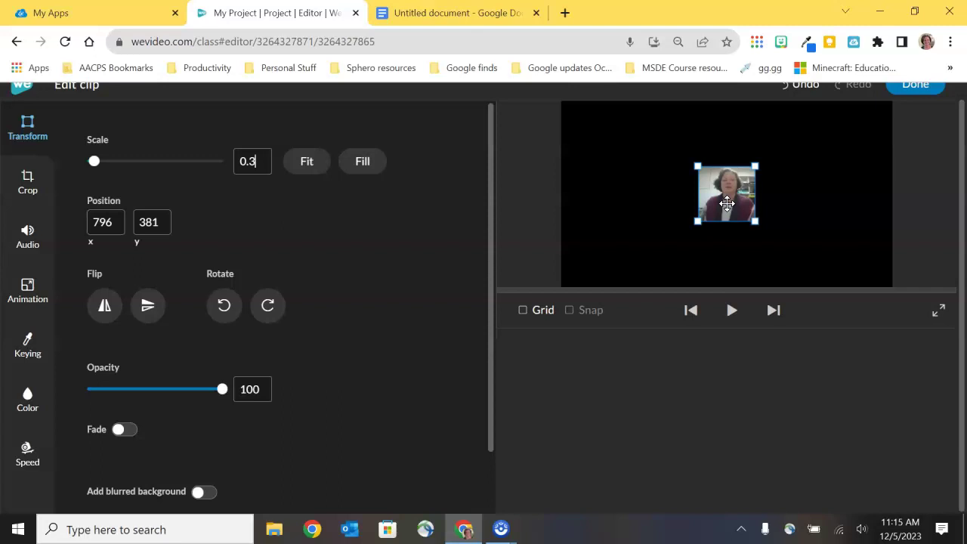
drag(729, 203, 859, 142)
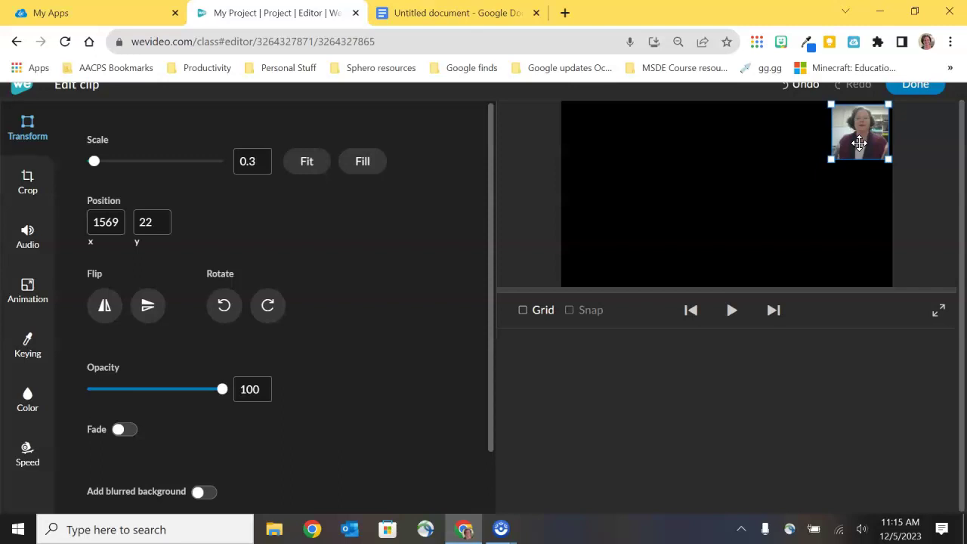
- Play and pause the preview to check the 0.3-scale webcam inset in the top-right
click(731, 313)
click(731, 313)
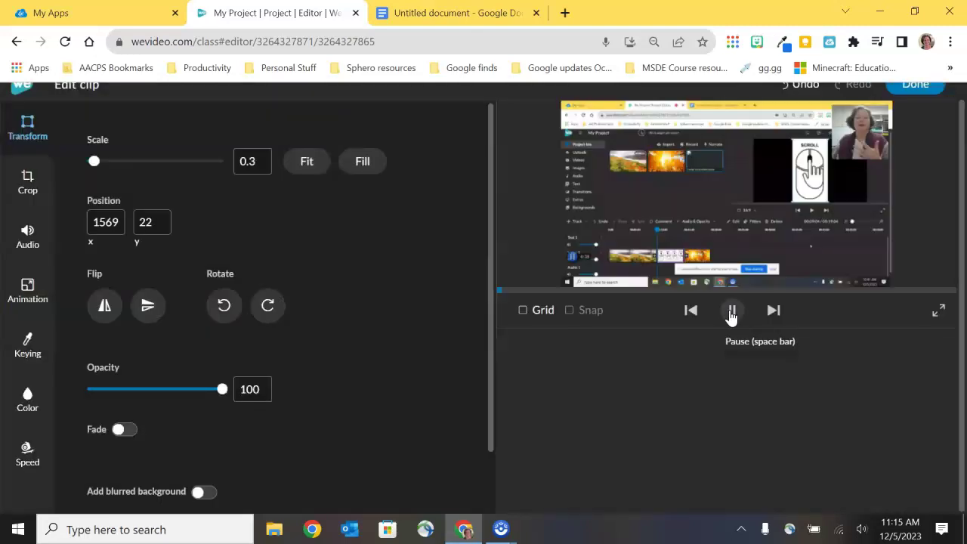
click(733, 316)
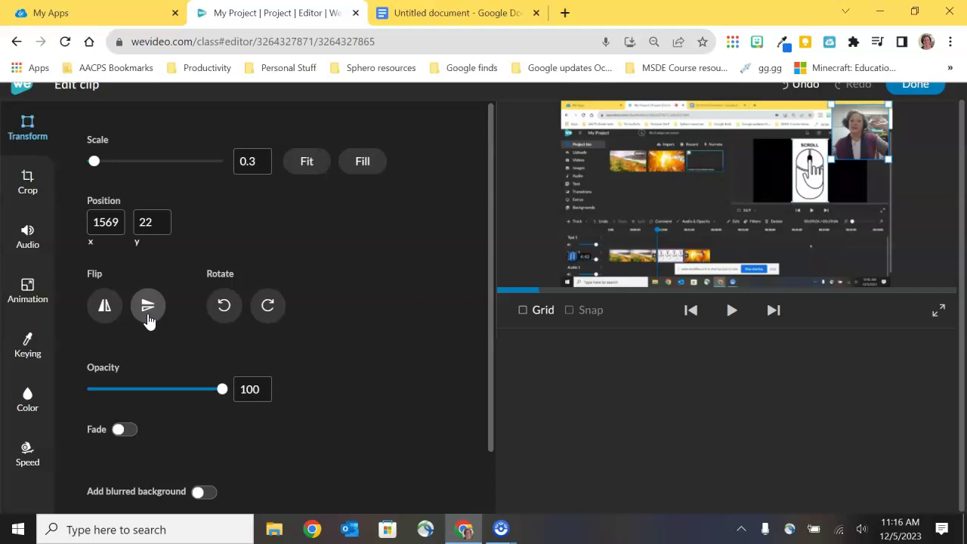
- Try lowering the webcam clip's opacity, leaving it at 100
mouse_move(219, 385)
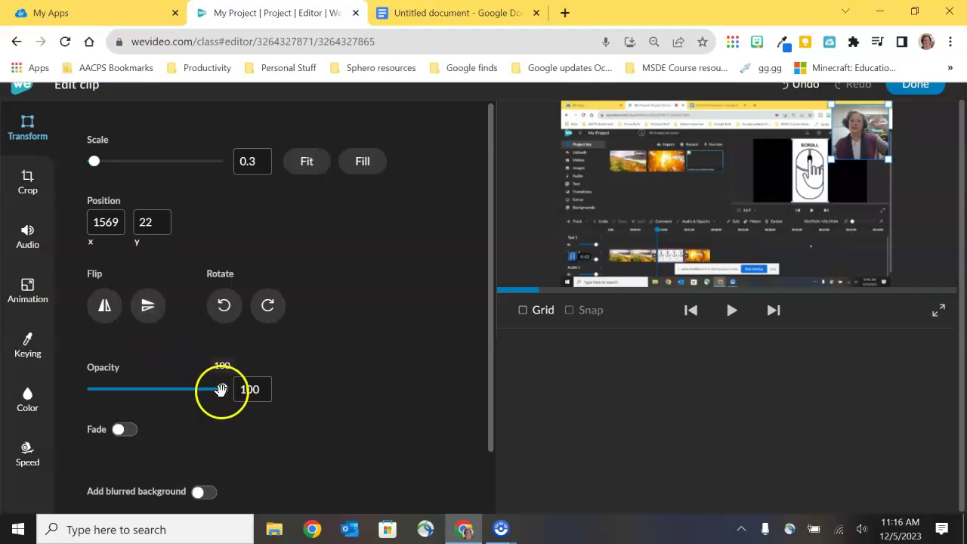
drag(221, 389, 149, 390)
drag(150, 389, 149, 389)
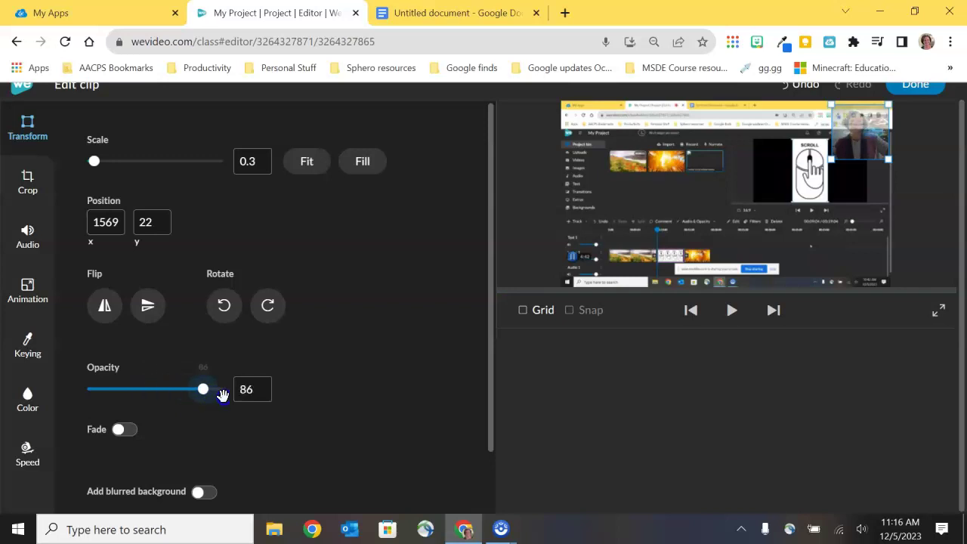
drag(223, 394, 226, 390)
- Toggle the blurred background on and off, leaving it disabled
scroll(166, 333, down, 1)
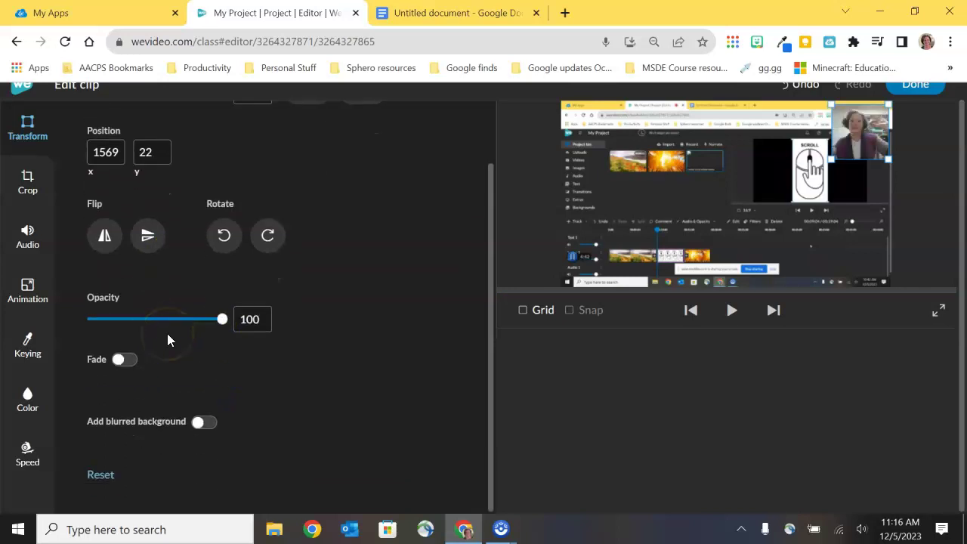
click(207, 425)
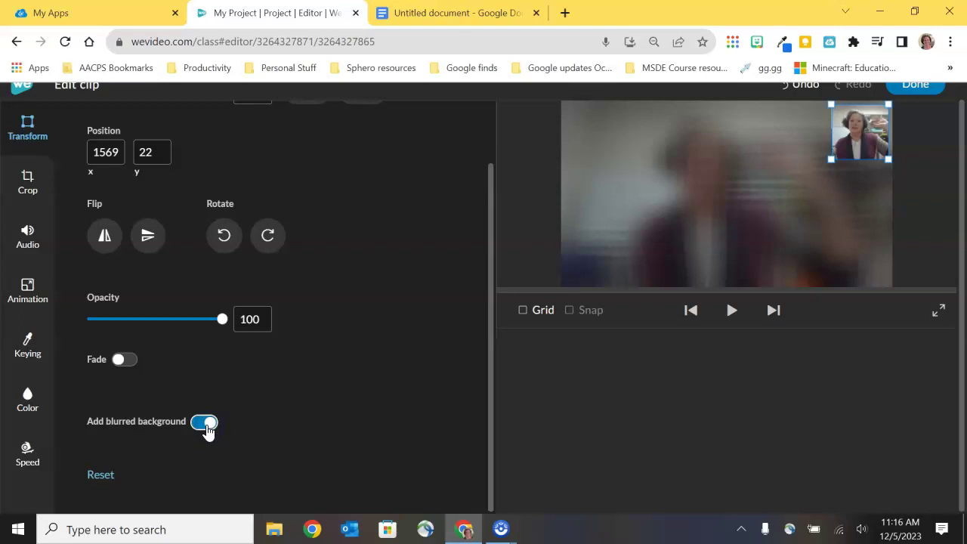
click(205, 423)
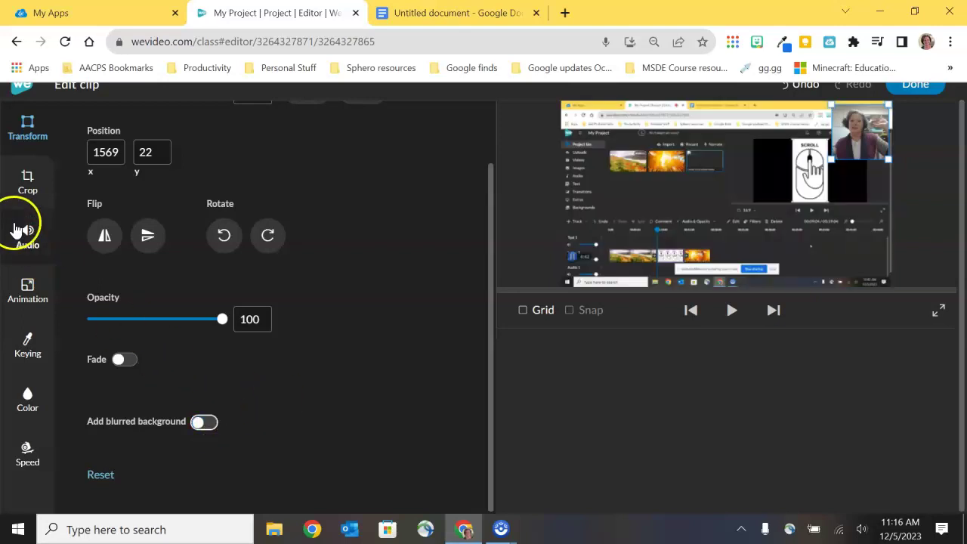
- Reset the webcam crop to the full clip and move the inset left and down
click(27, 183)
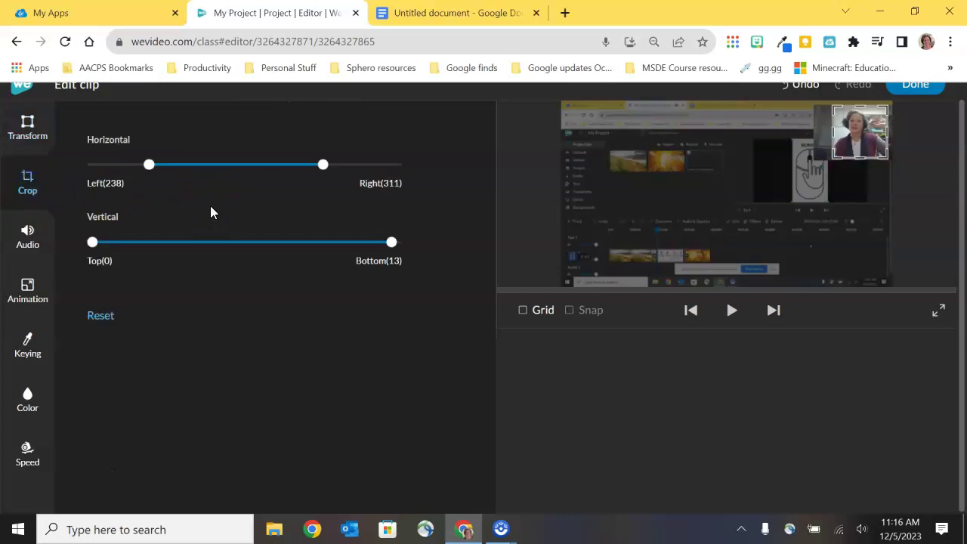
click(101, 318)
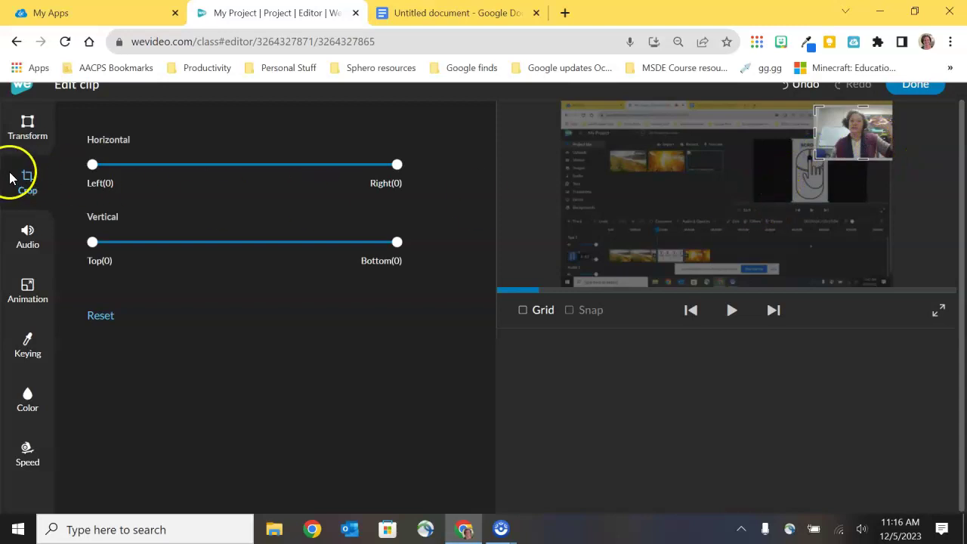
click(27, 127)
drag(870, 143, 819, 156)
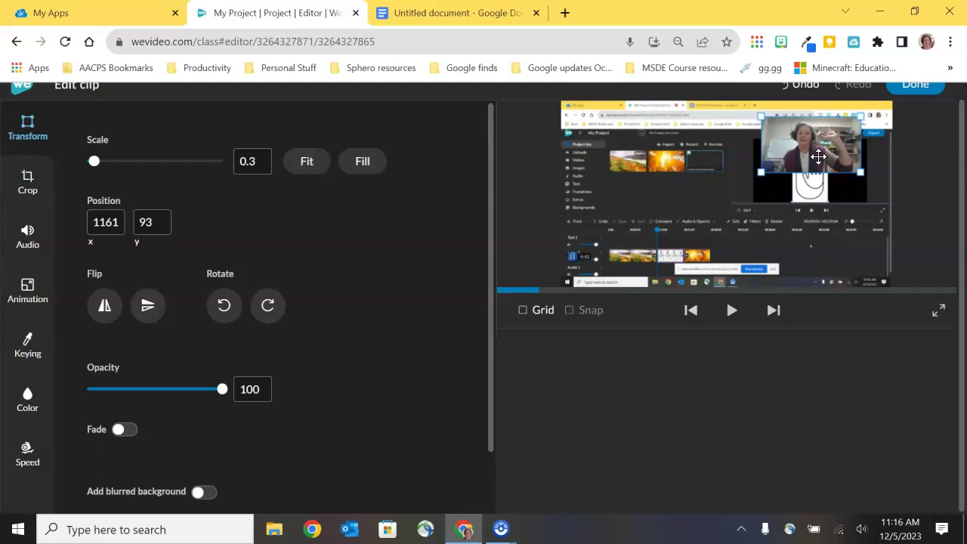
- Crop the webcam inset's left and right sides, then move it back to the top-right corner
click(26, 188)
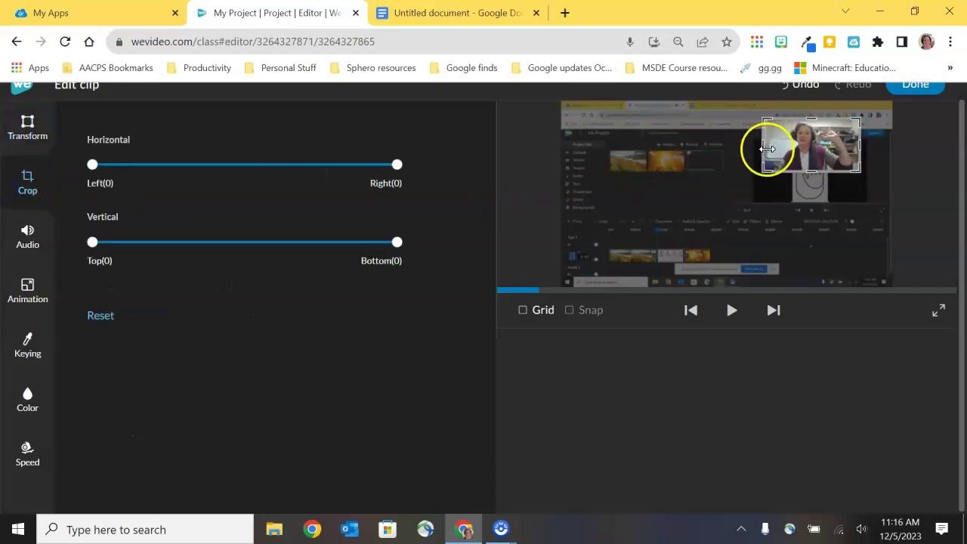
drag(767, 147, 783, 148)
drag(859, 145, 823, 145)
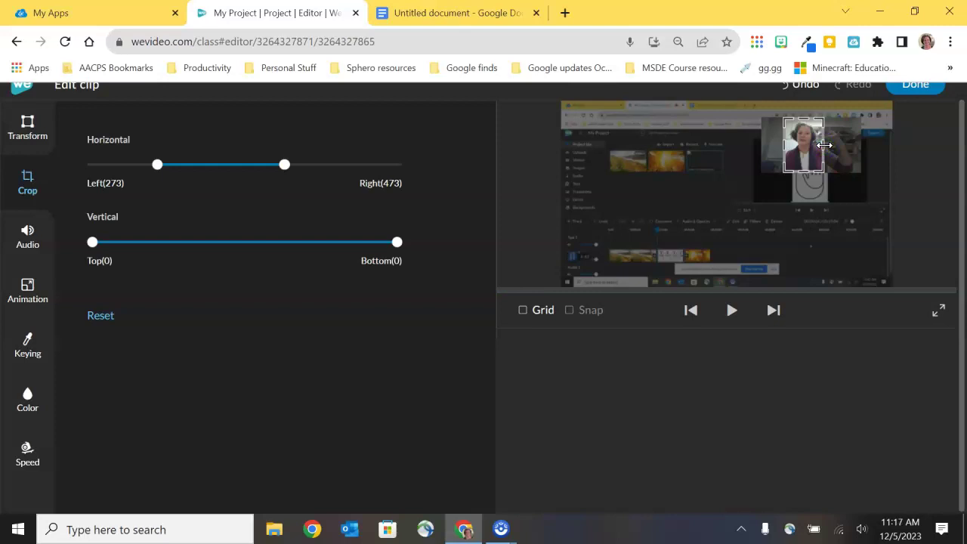
click(28, 134)
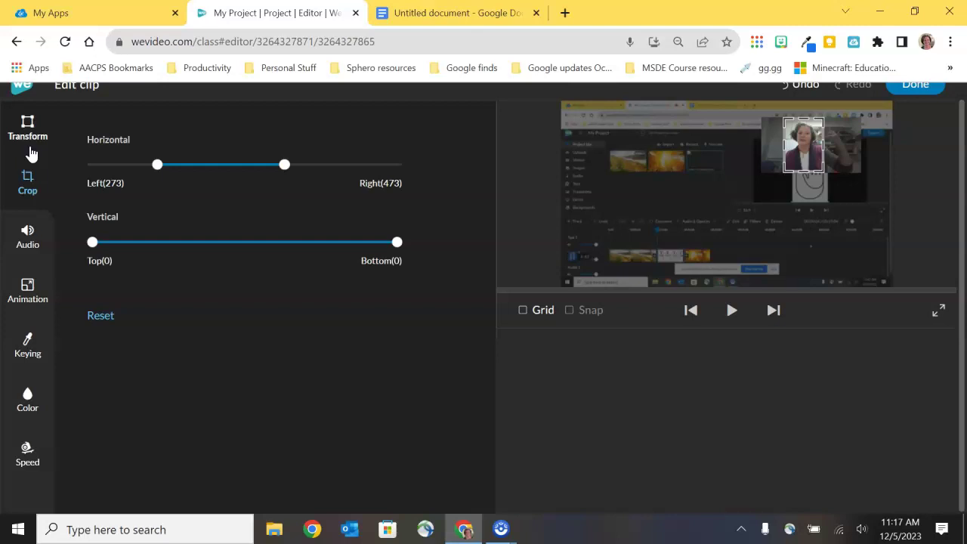
click(28, 135)
drag(800, 150, 865, 137)
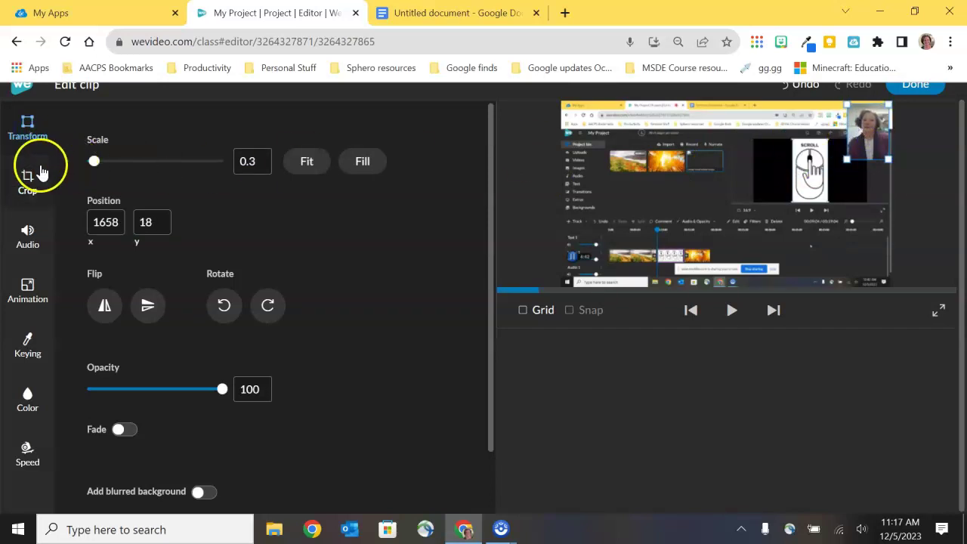
- Recheck the webcam clip's horizontal crop of 273–473 at position 1658, 18
click(27, 185)
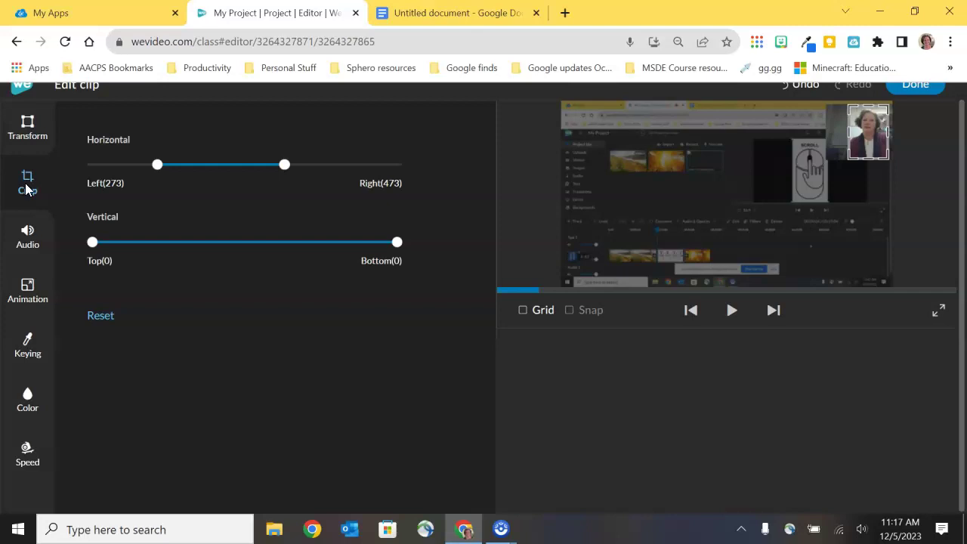
click(41, 182)
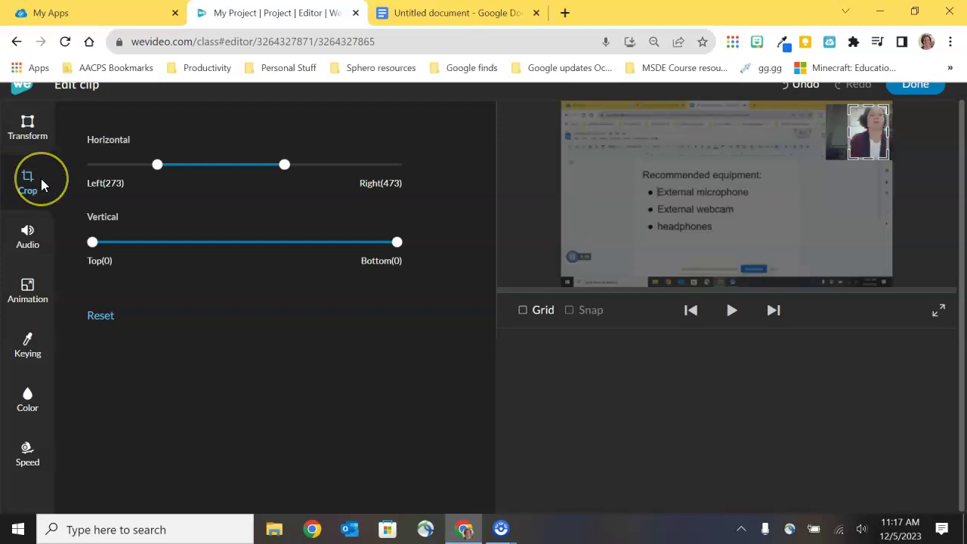
click(27, 231)
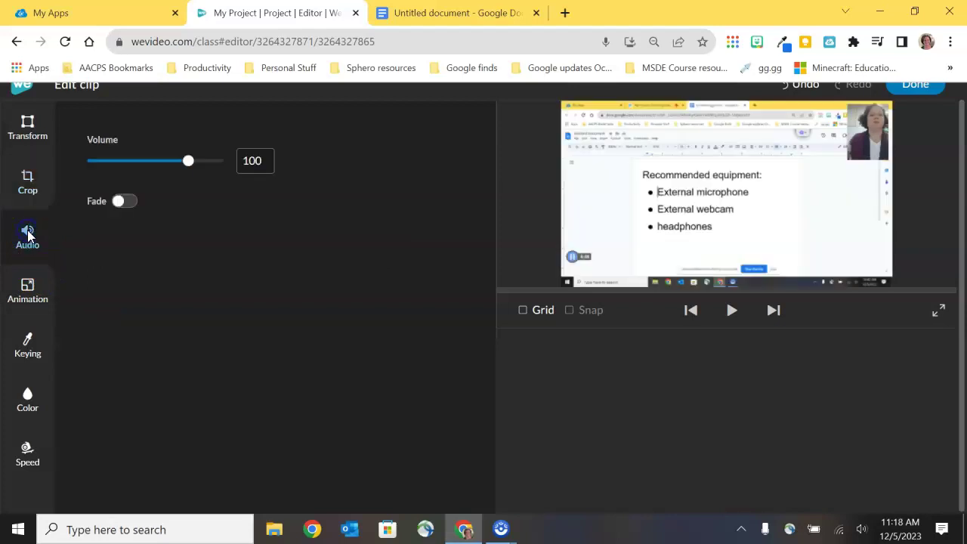
- Set the webcam clip volume to 0 and play the preview to hear it muted
click(136, 199)
click(185, 163)
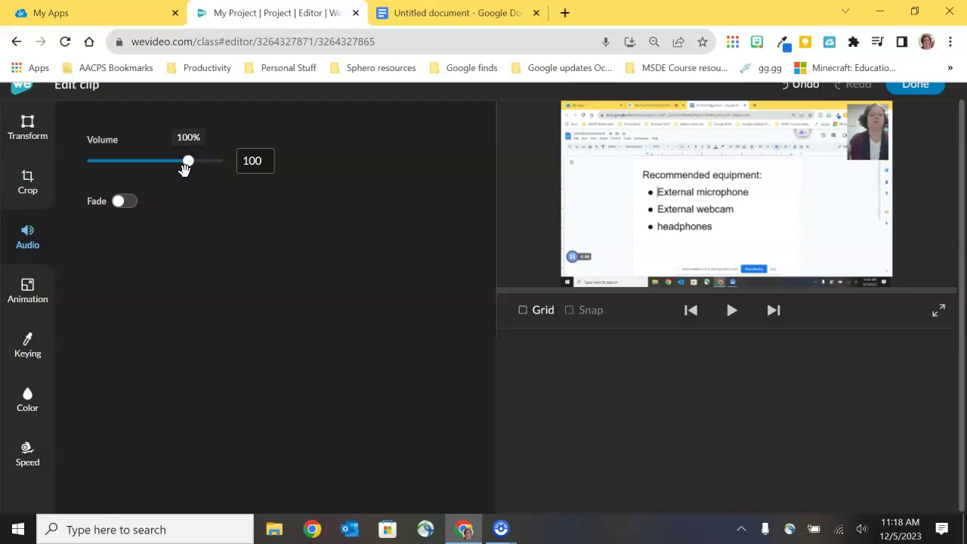
click(186, 162)
click(268, 161)
drag(268, 160, 167, 171)
text(0)
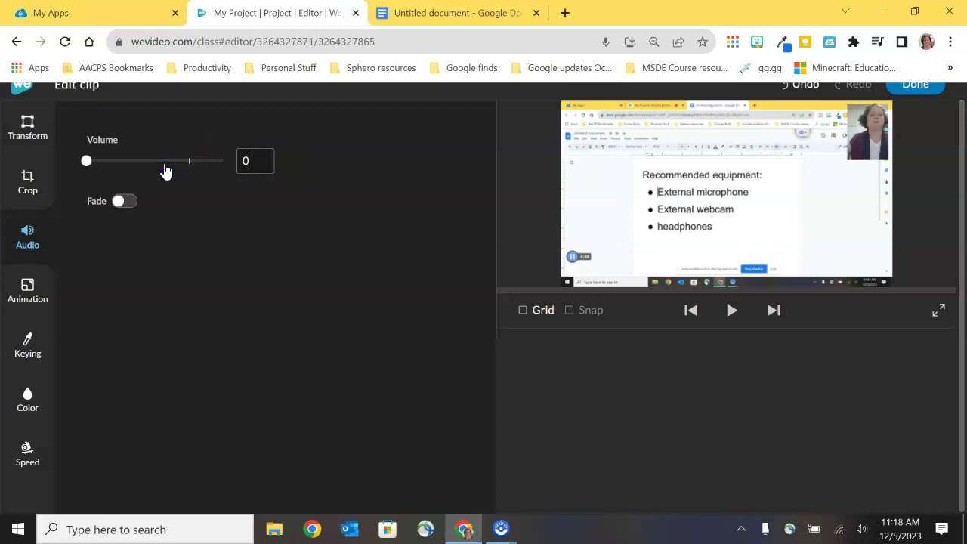
click(732, 311)
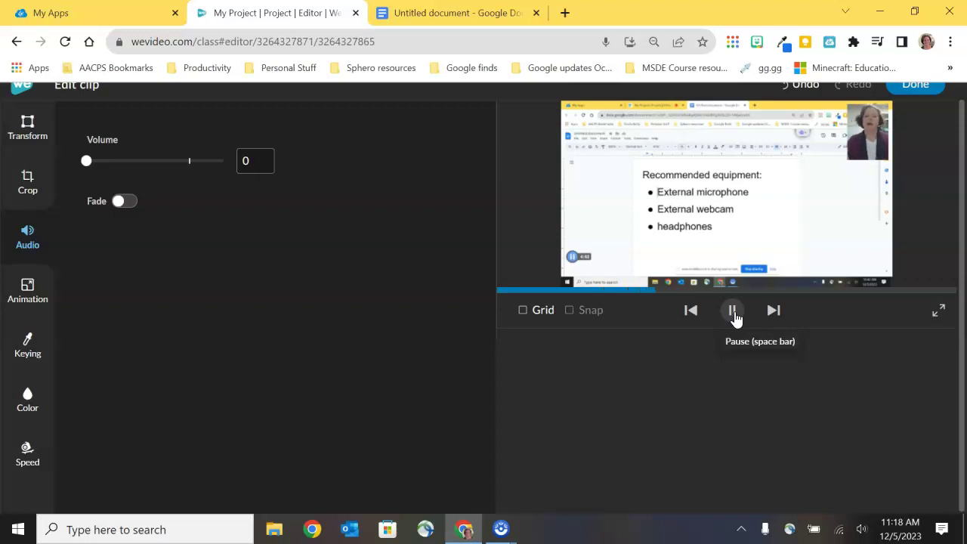
click(733, 313)
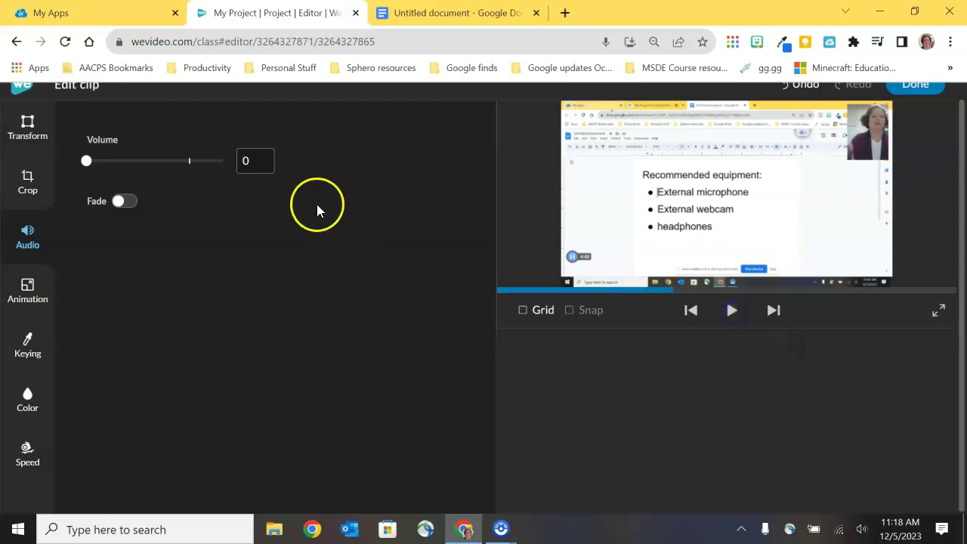
- Try volumes 99 and 64 with a preview, then set the volume back to 100
click(187, 161)
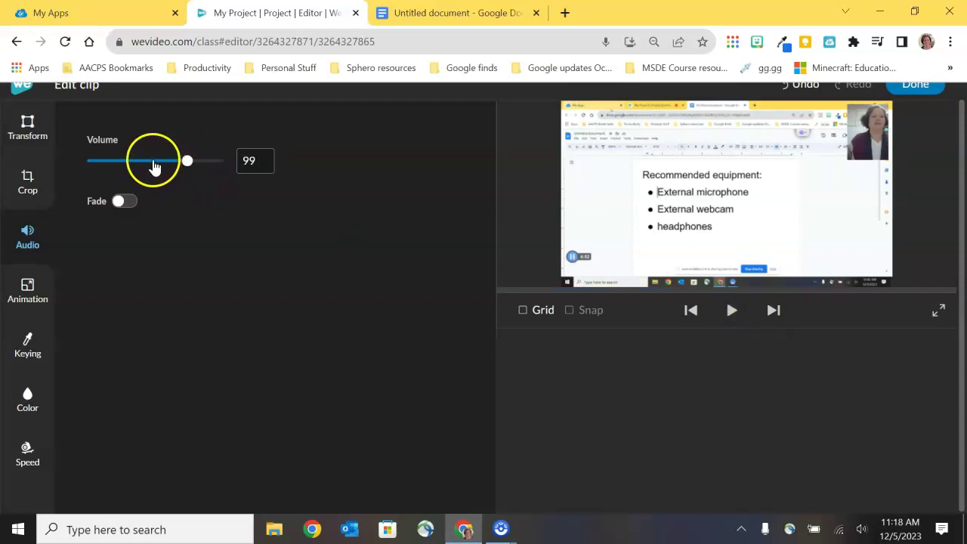
click(151, 160)
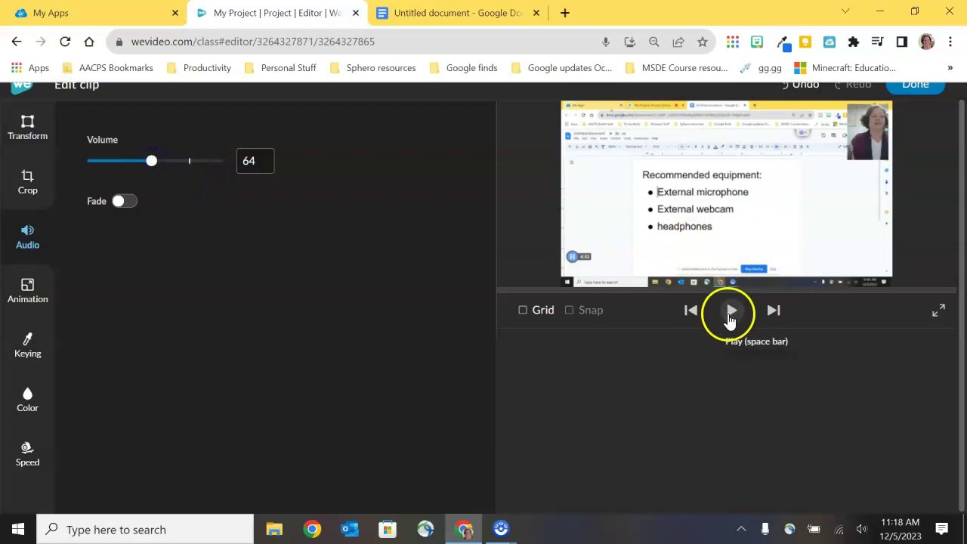
click(730, 313)
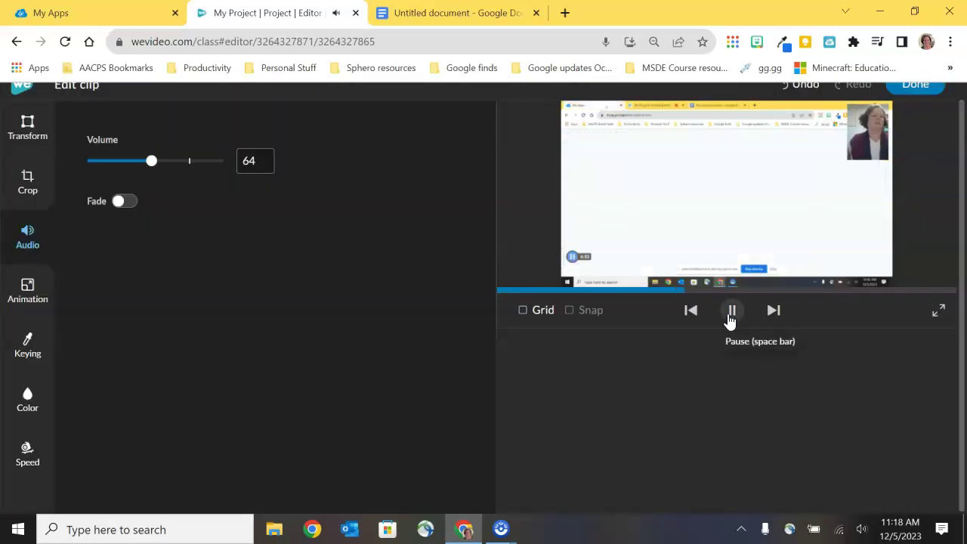
click(730, 319)
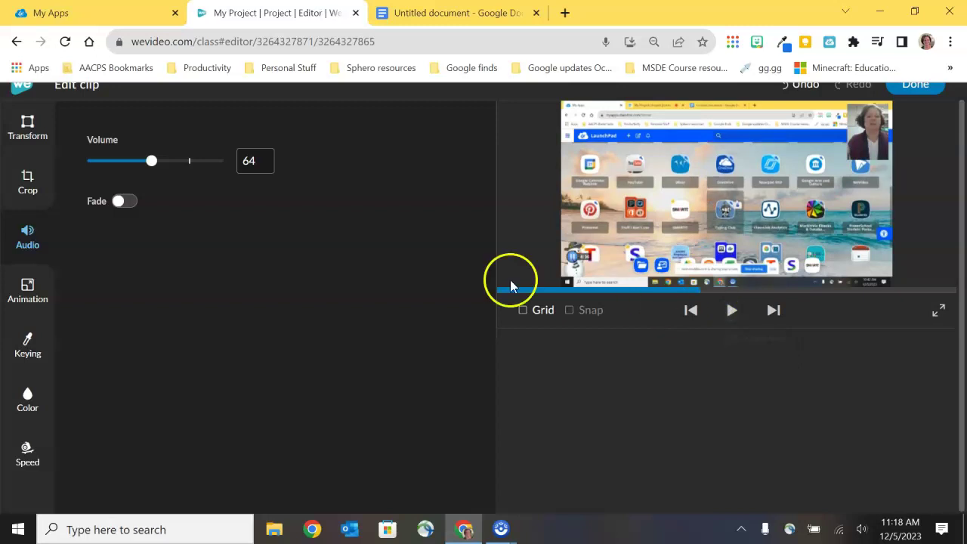
click(189, 161)
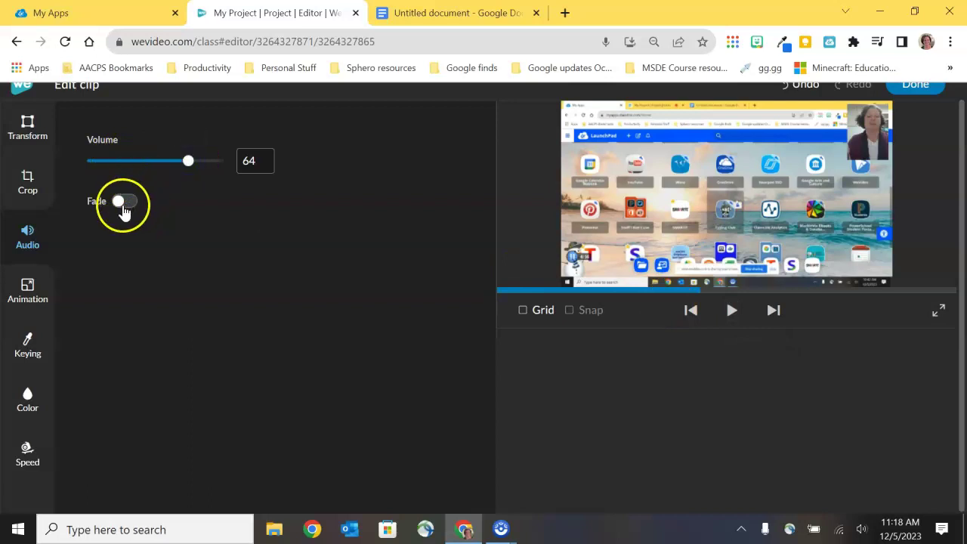
- Review the webcam animation's end and start positions, staying on start (scale 0.3, 1657, 18)
click(27, 293)
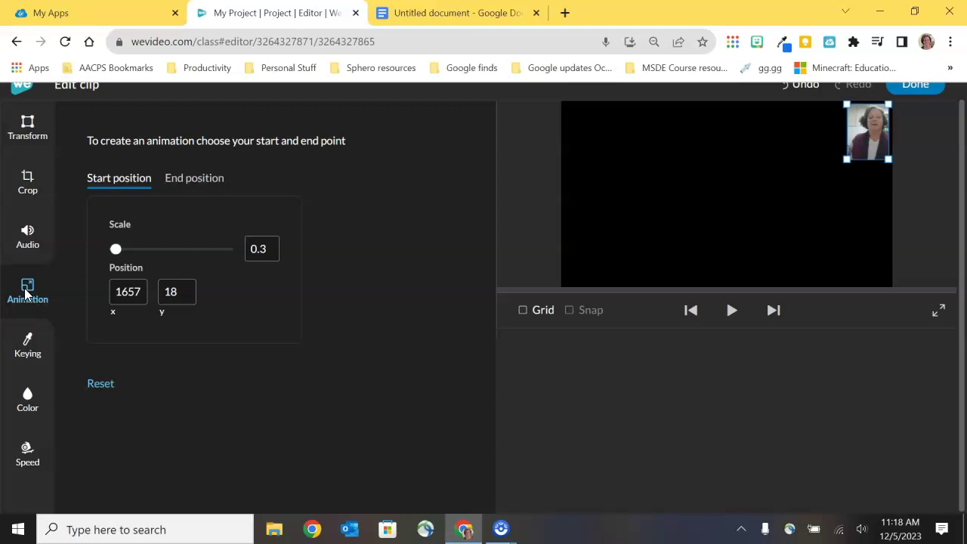
click(24, 293)
click(198, 186)
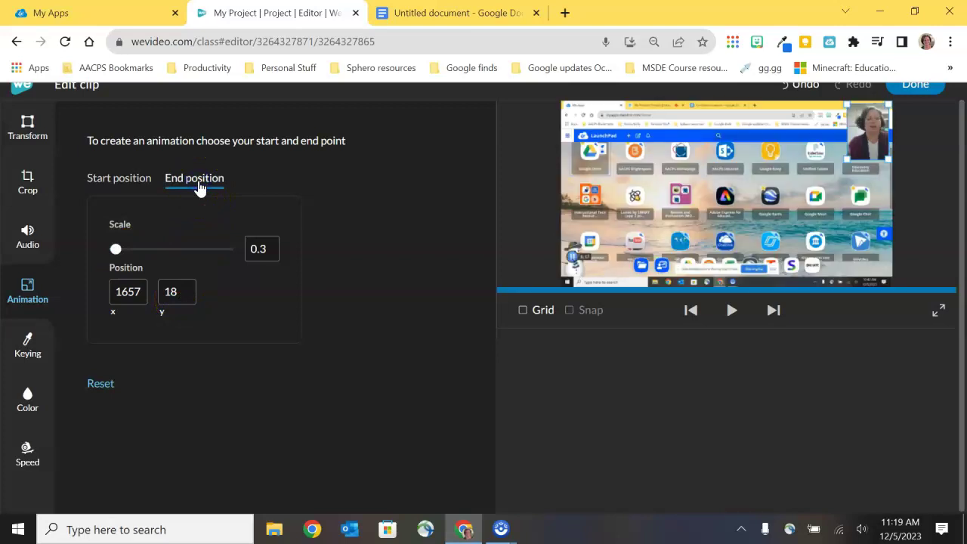
click(130, 184)
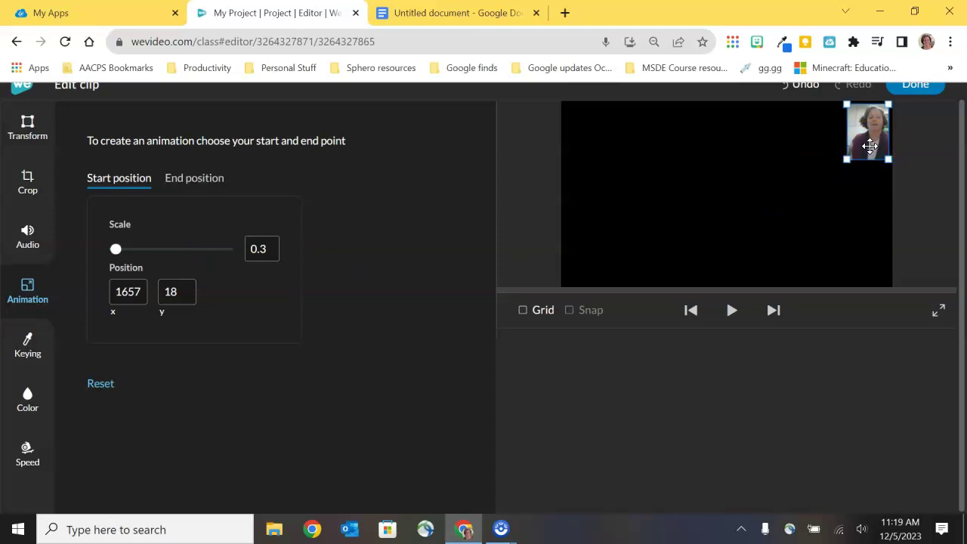
- Set the animation end position to the lower right (1661, 739) and preview the slide
click(181, 181)
drag(867, 130, 870, 256)
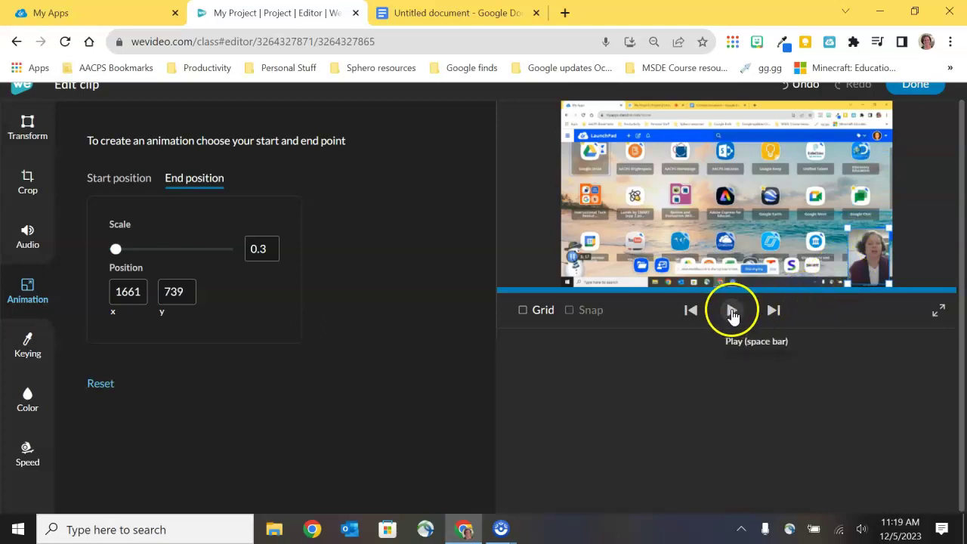
click(731, 312)
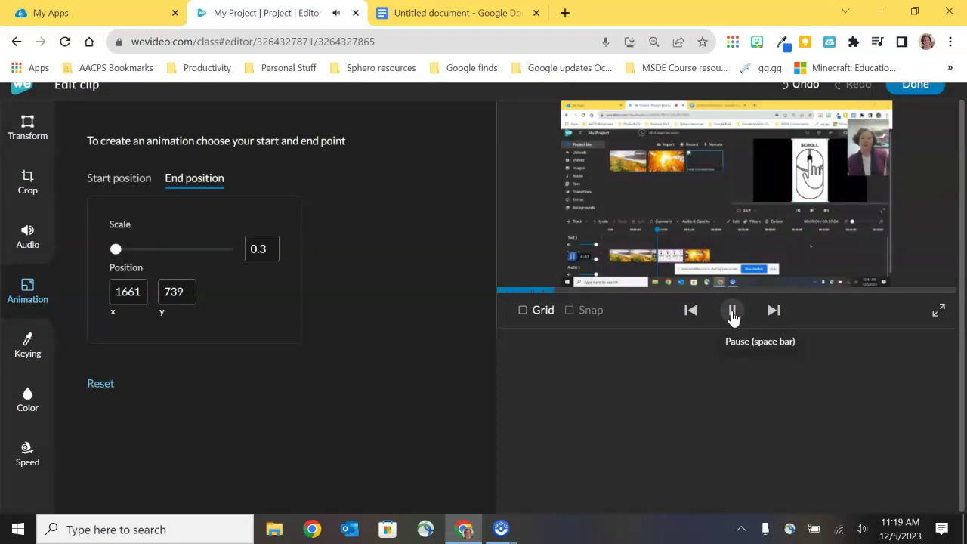
click(731, 311)
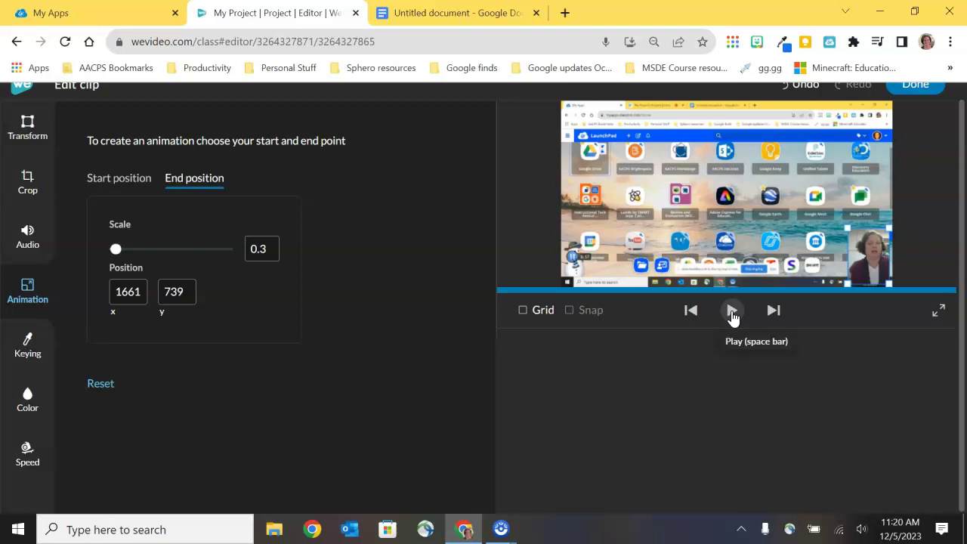
- Make the animation start at scale 1.04, position 570, 37, shrinking to 0.3 at top-right
click(108, 386)
click(130, 178)
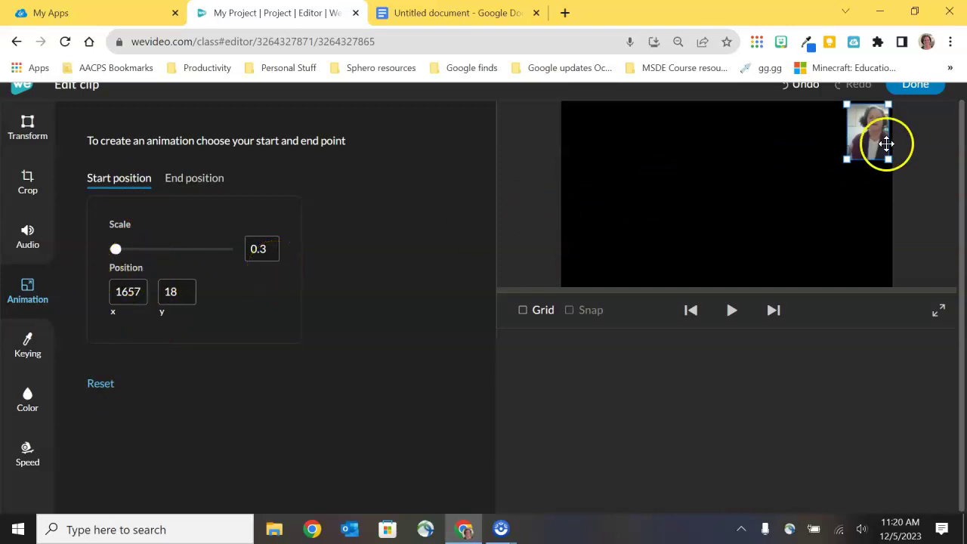
drag(865, 139, 854, 123)
drag(740, 173, 742, 197)
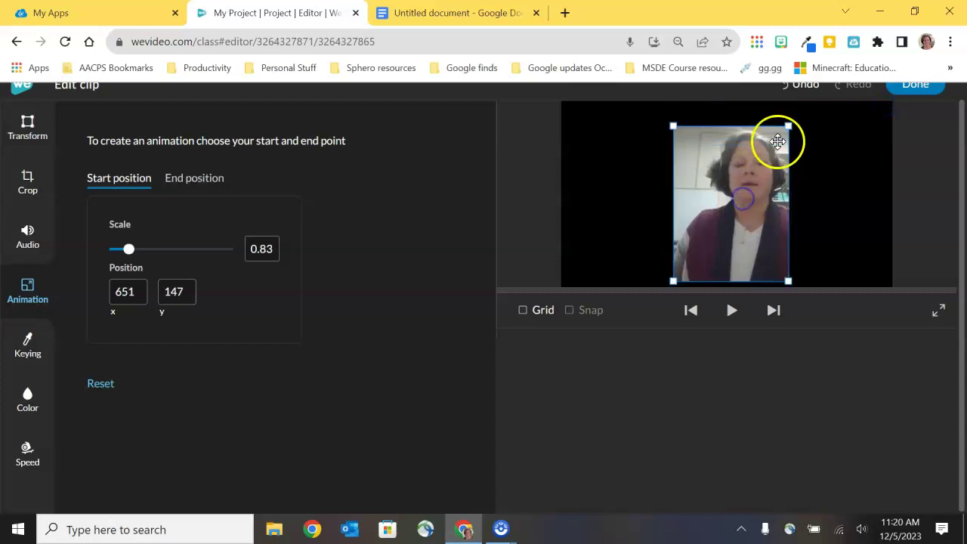
drag(787, 123, 820, 106)
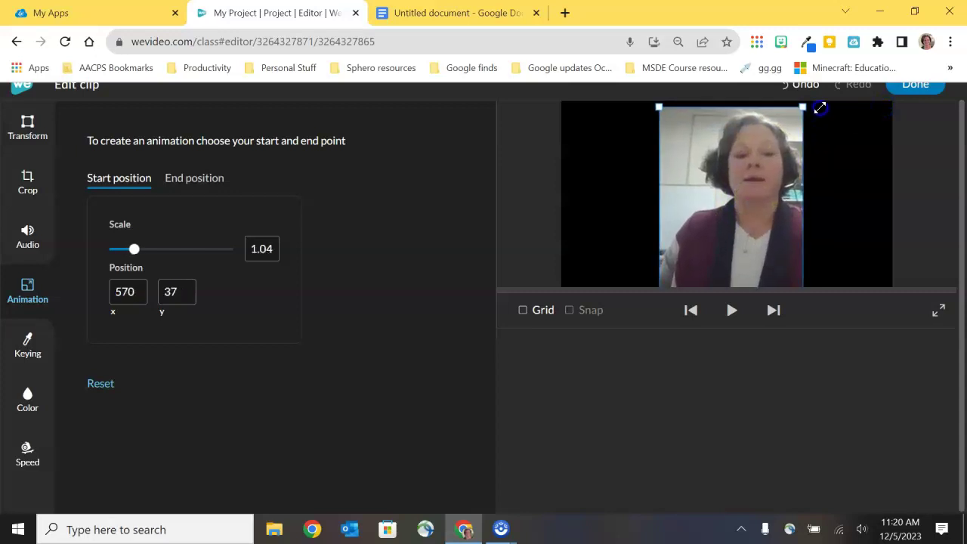
click(209, 181)
drag(860, 141, 874, 134)
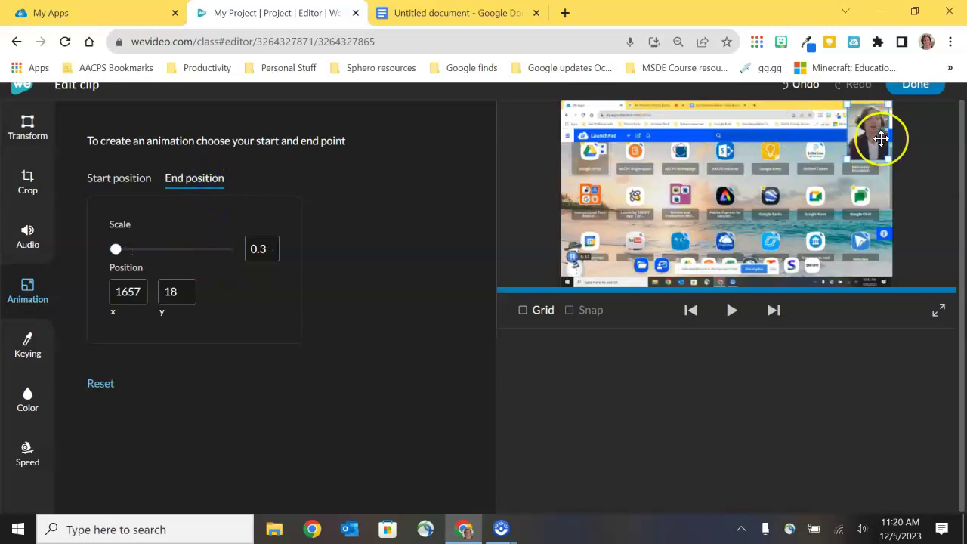
click(731, 311)
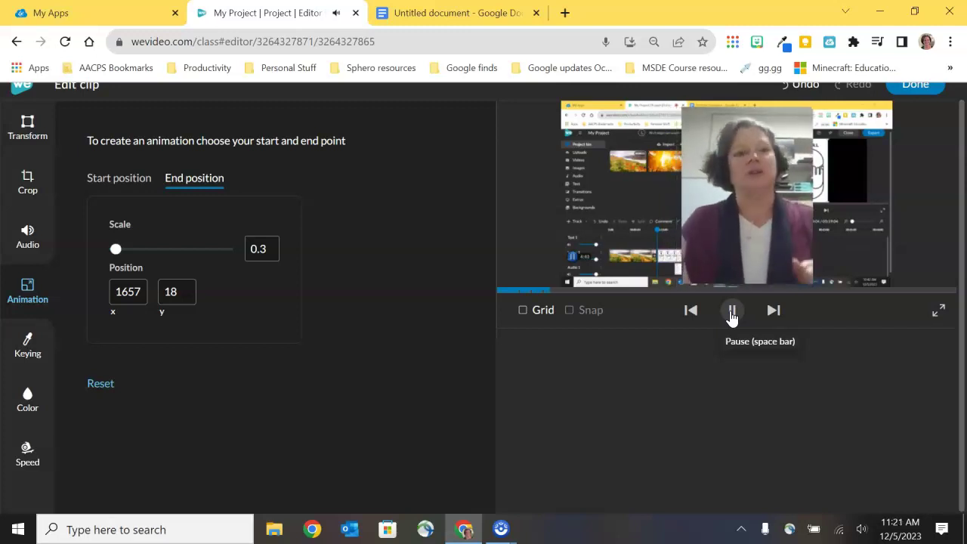
click(730, 311)
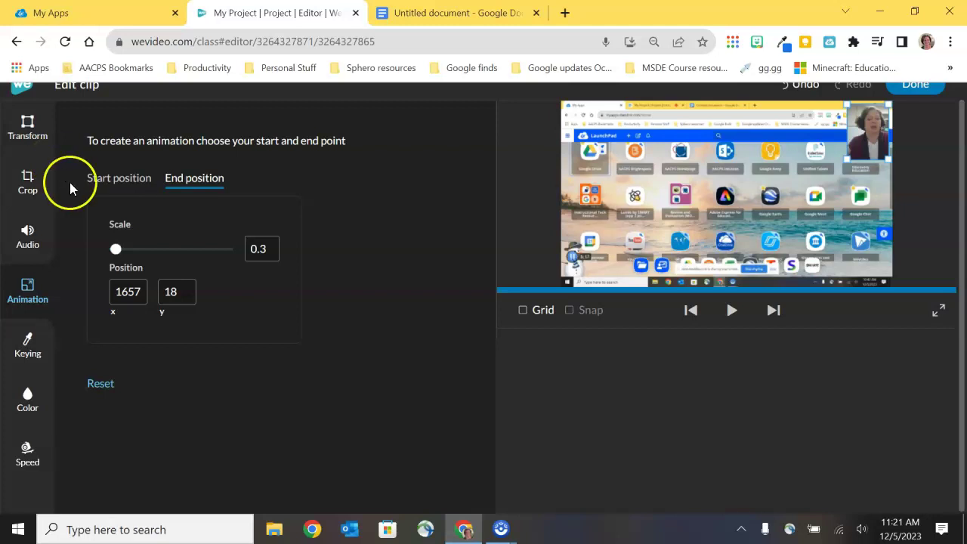
click(39, 348)
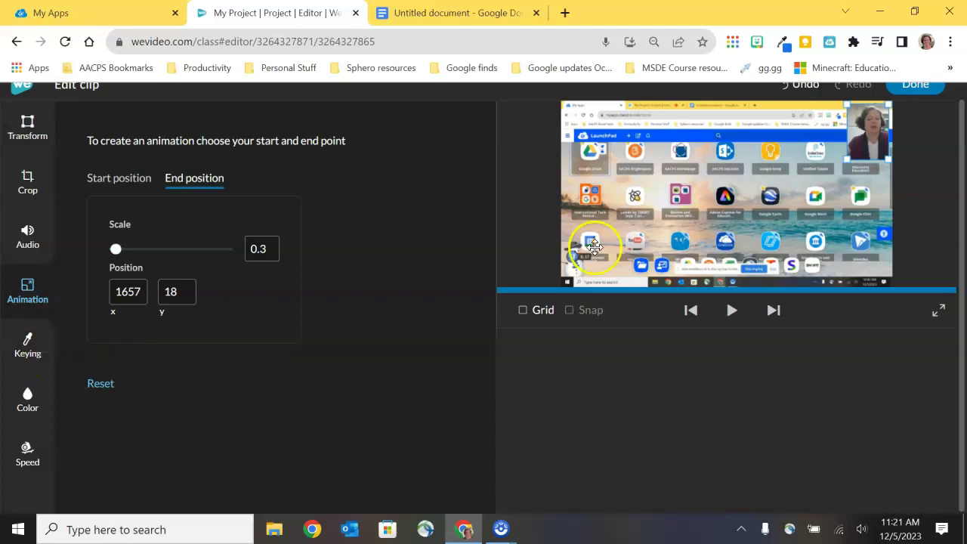
- Close the webcam clip editor with Done and return to the main timeline and media bin
click(928, 96)
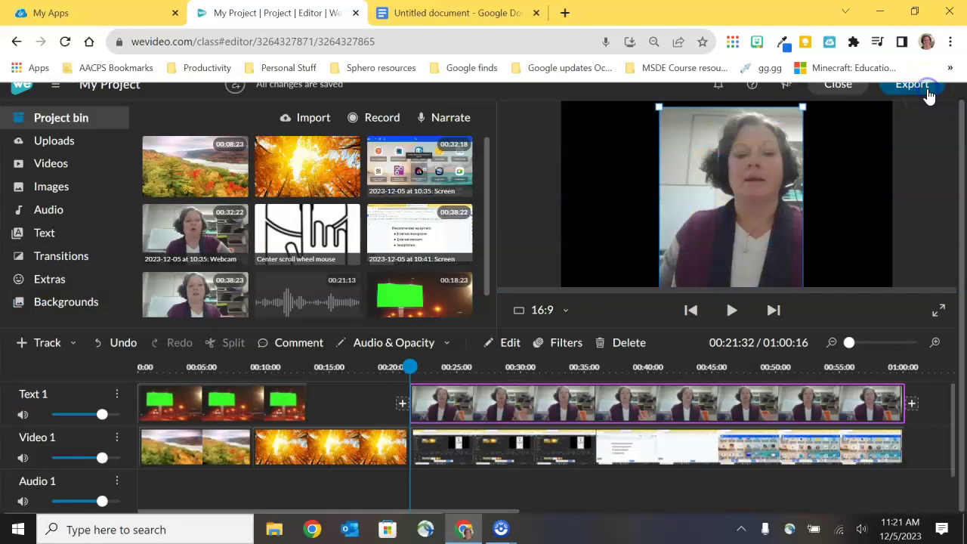
click(552, 282)
click(254, 401)
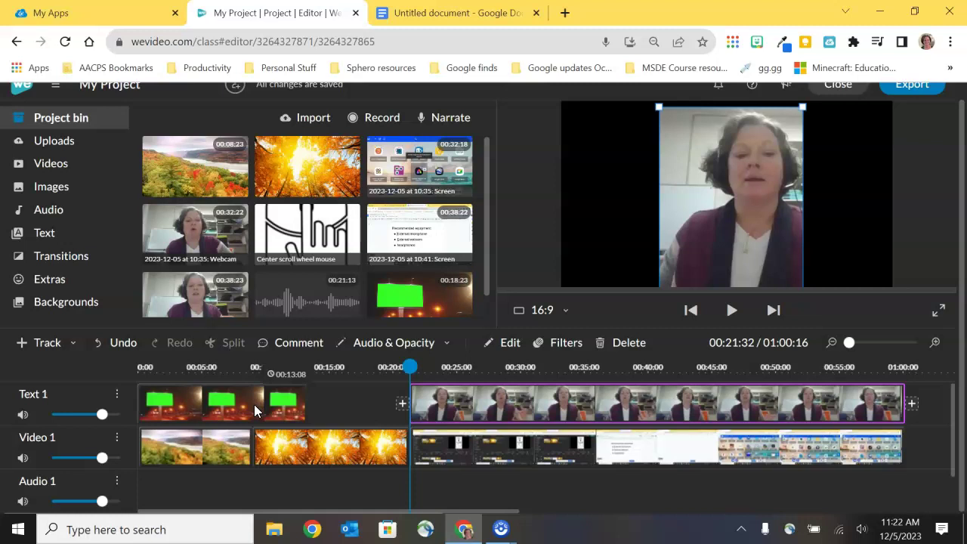
click(267, 408)
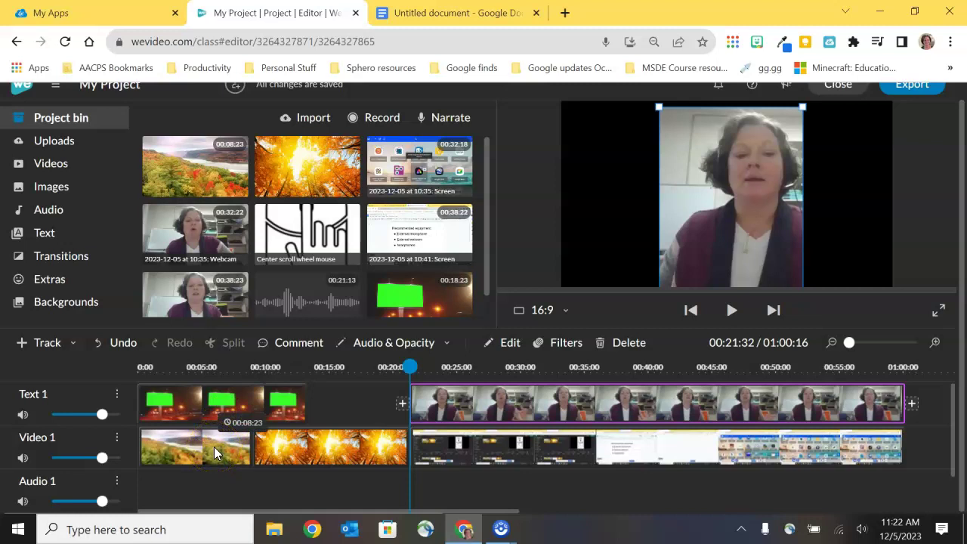
click(290, 447)
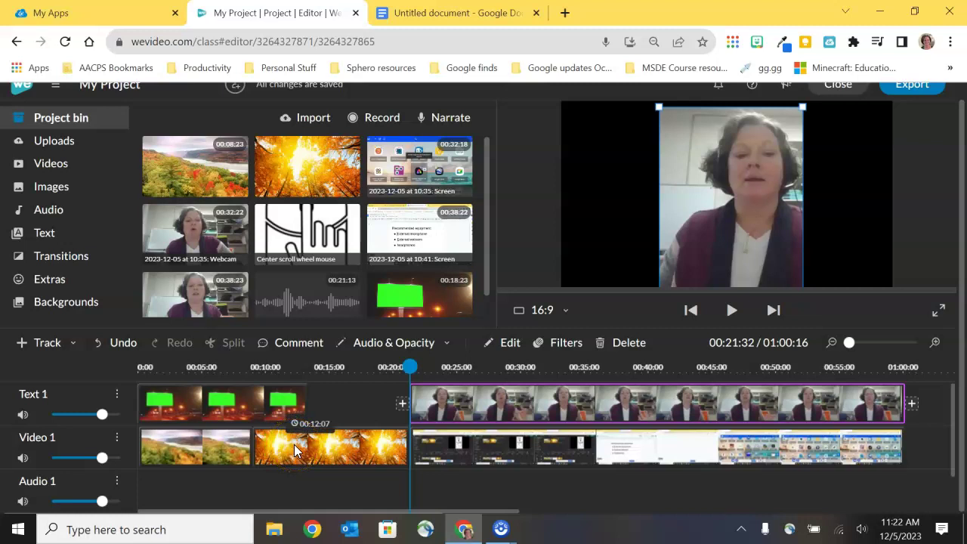
click(239, 405)
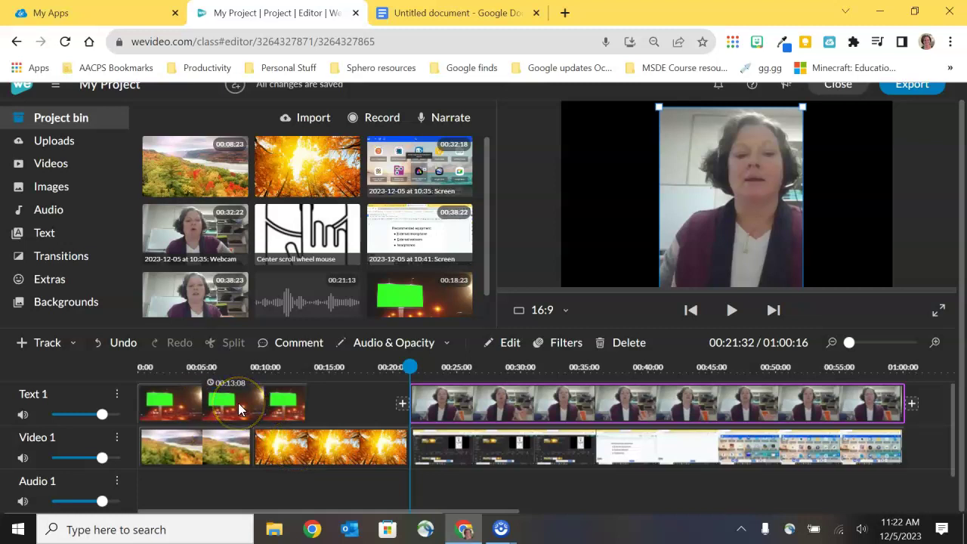
- Key out the billboard clip's green colour #2ae020 with the Keying dropper, then play the preview
double_click(237, 402)
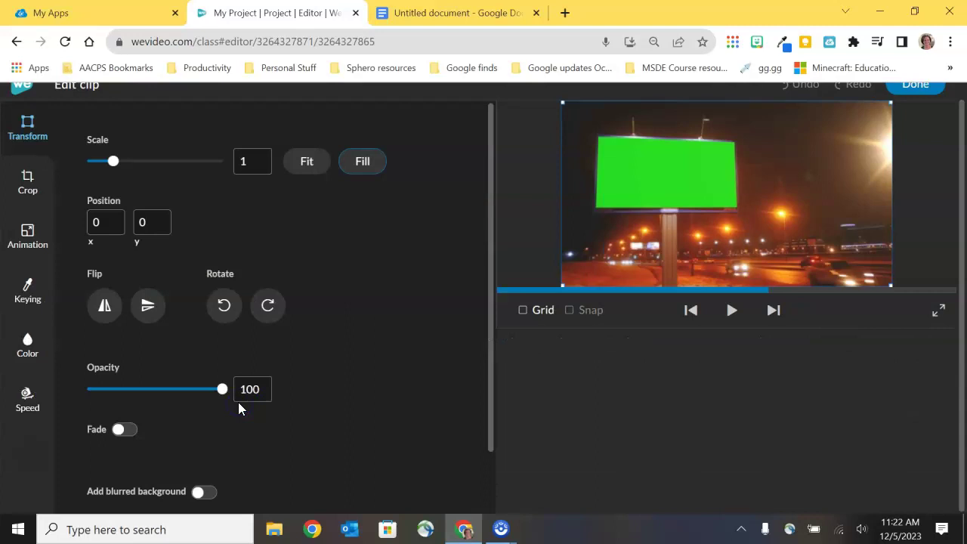
click(28, 295)
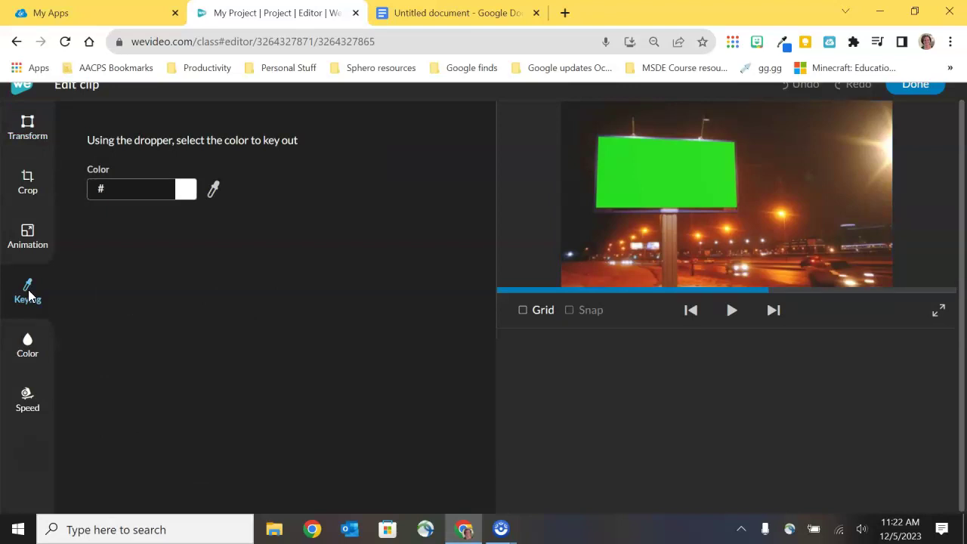
click(216, 198)
click(216, 192)
click(661, 174)
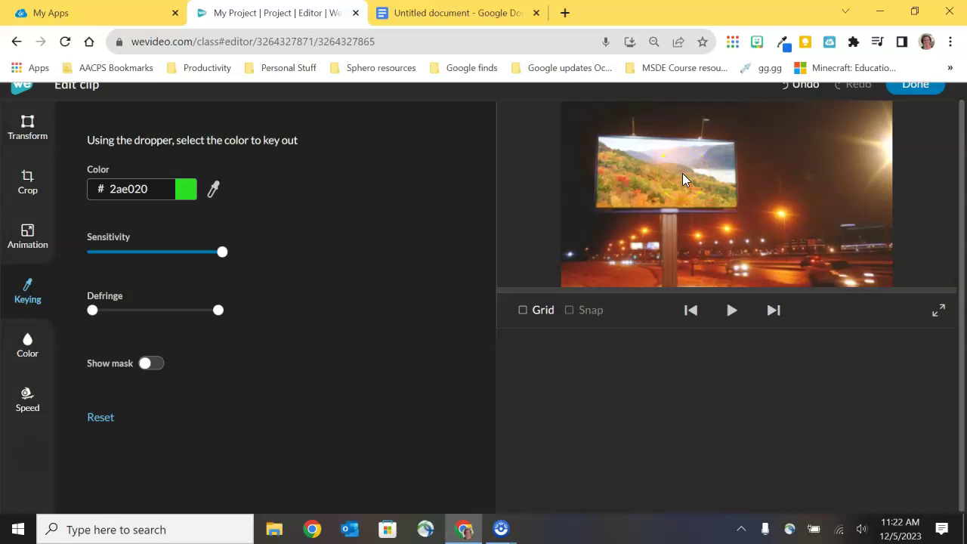
click(730, 312)
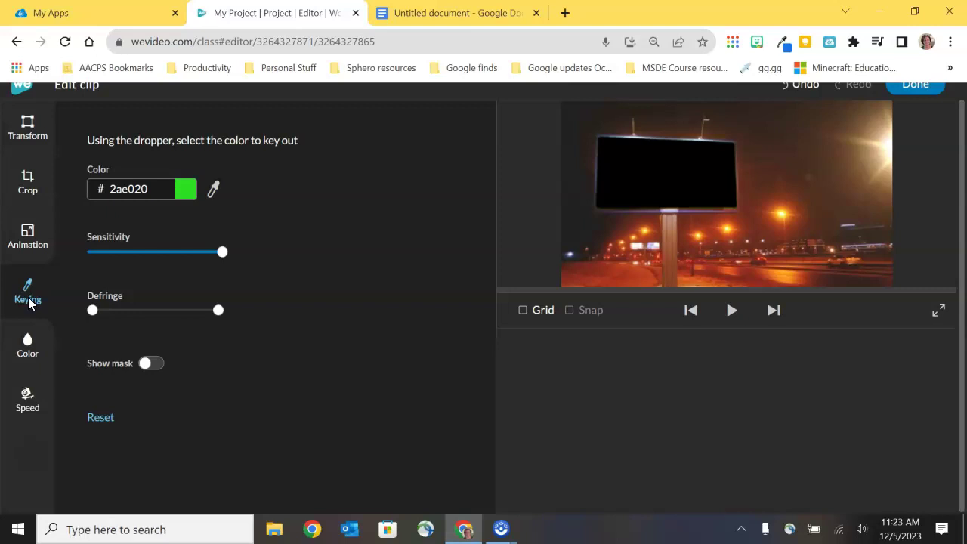
- Check the billboard clip's default Color values, then its Speed settings at 1x
click(30, 303)
click(21, 353)
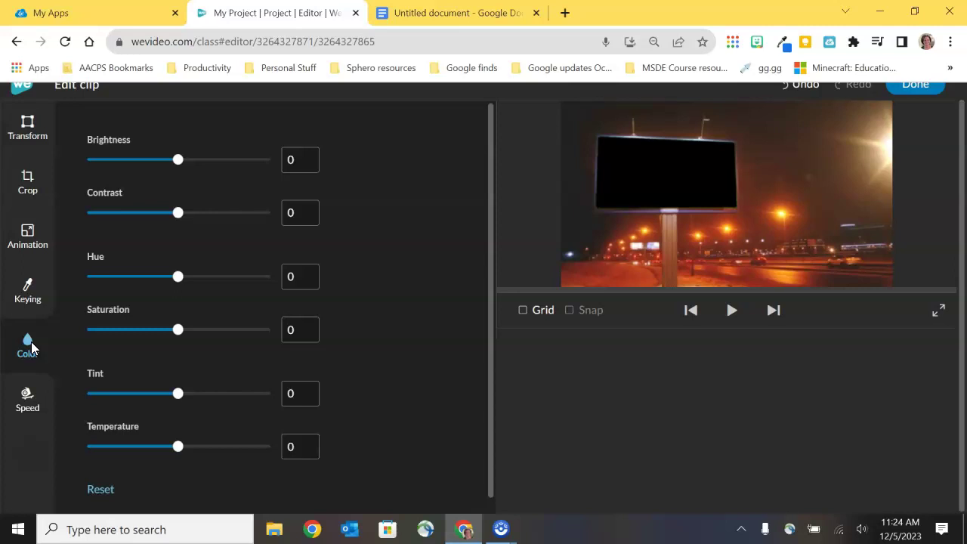
click(26, 399)
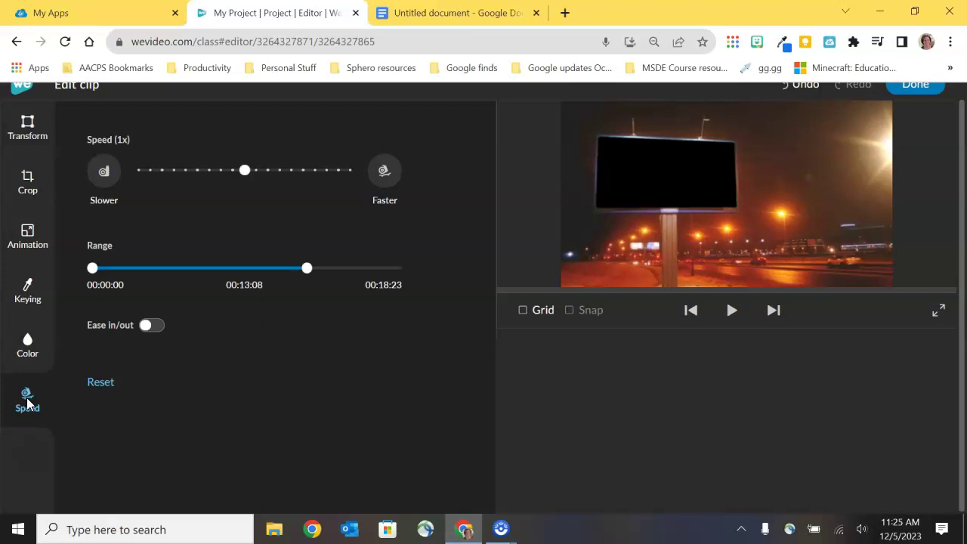
- Finish editing the keyed billboard clip with Done to get back to the timeline
click(916, 85)
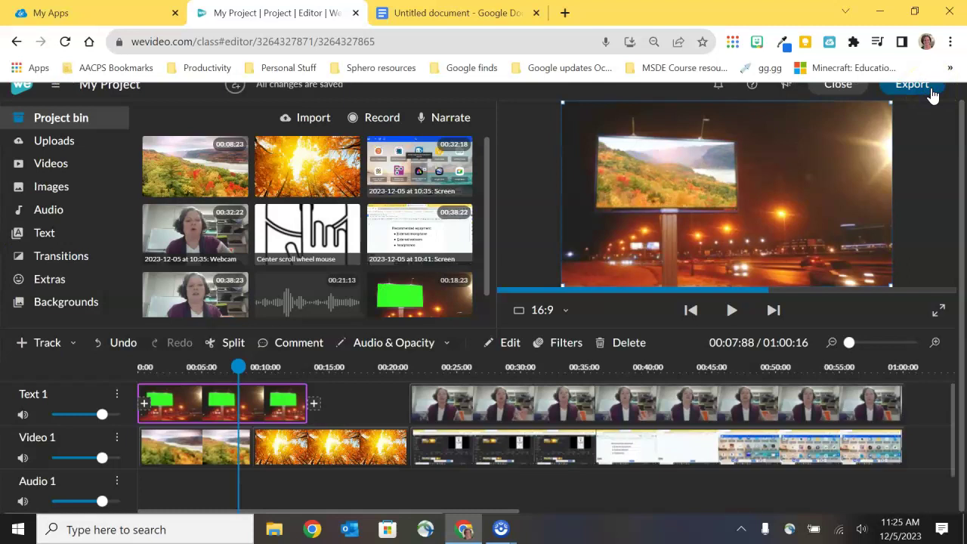
click(815, 165)
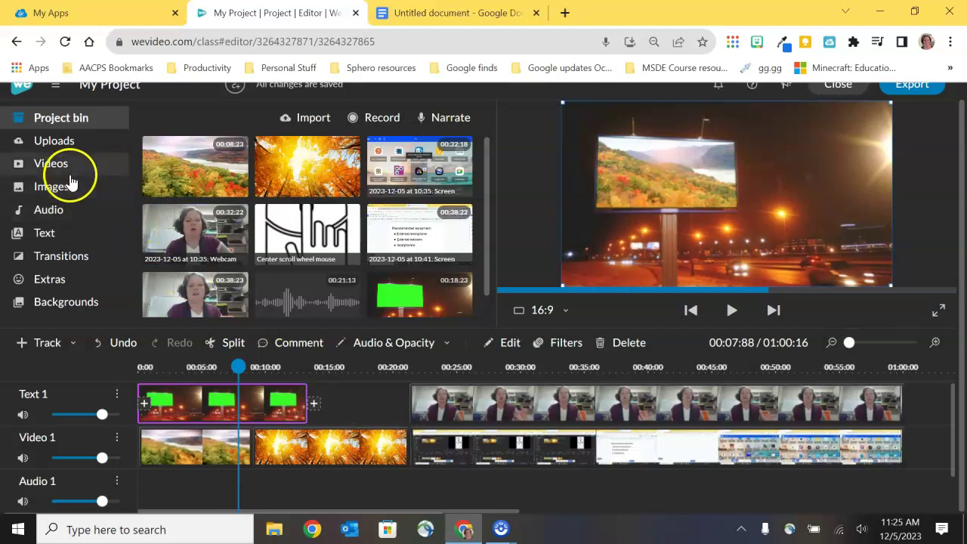
click(73, 240)
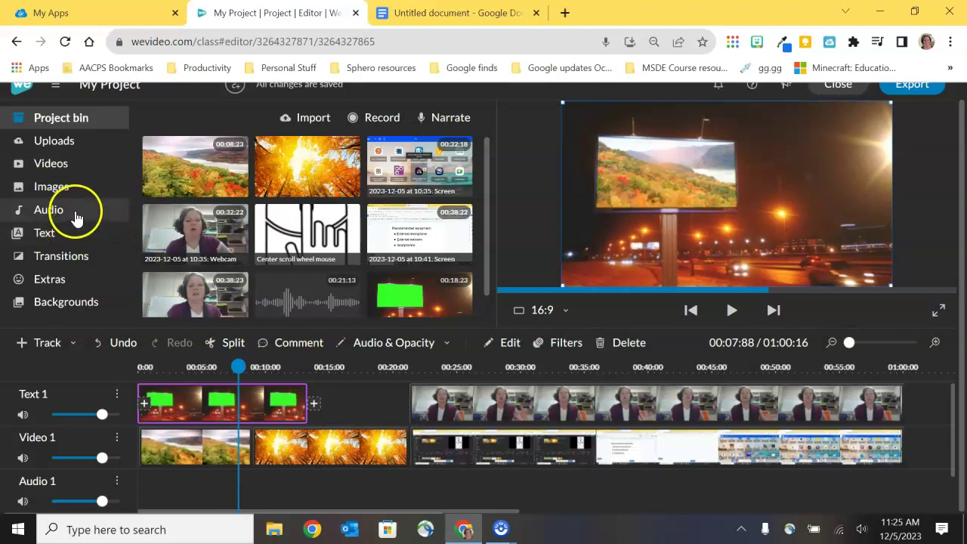